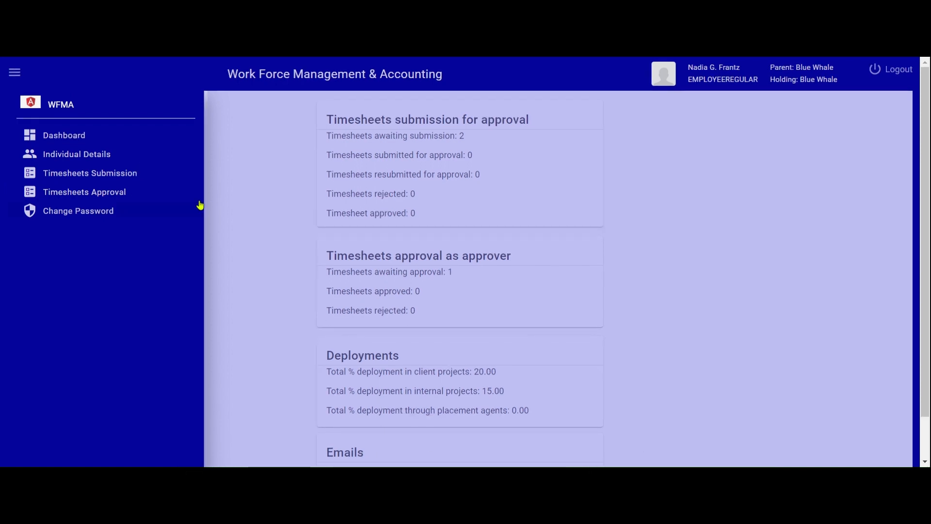
- Open the Timesheets Awaiting Approval list and bring up timesheet 71's approval page
left_click(90, 191)
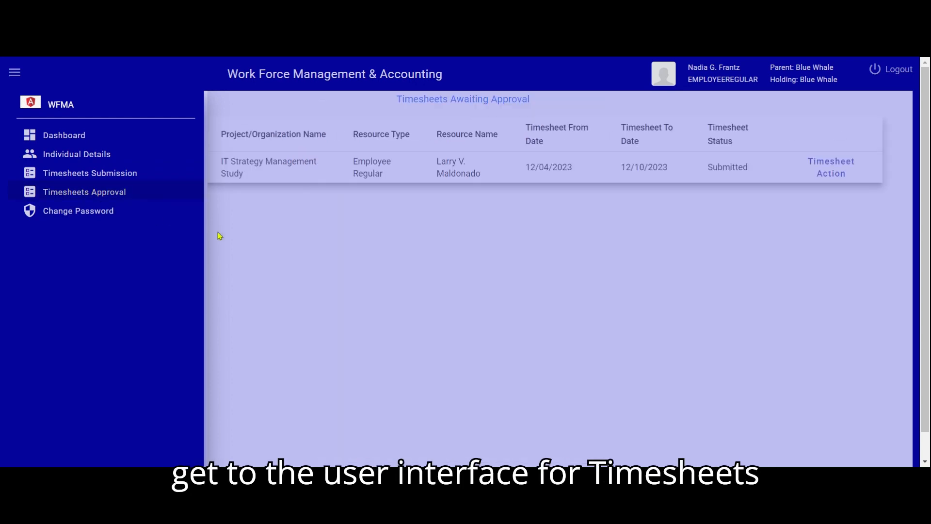
left_click(283, 246)
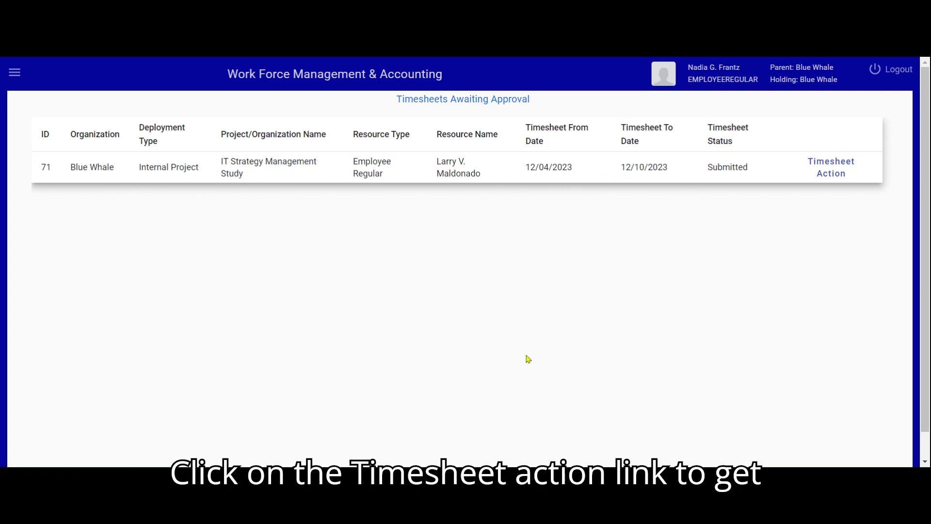
left_click(831, 169)
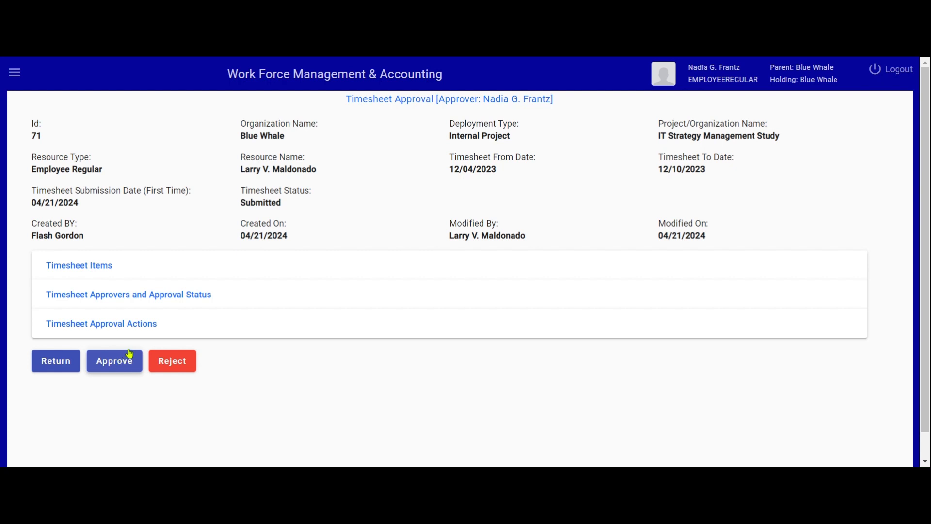
- Expand timesheet 71's approvers section and confirm both sequential approvers show status Open
left_click(162, 301)
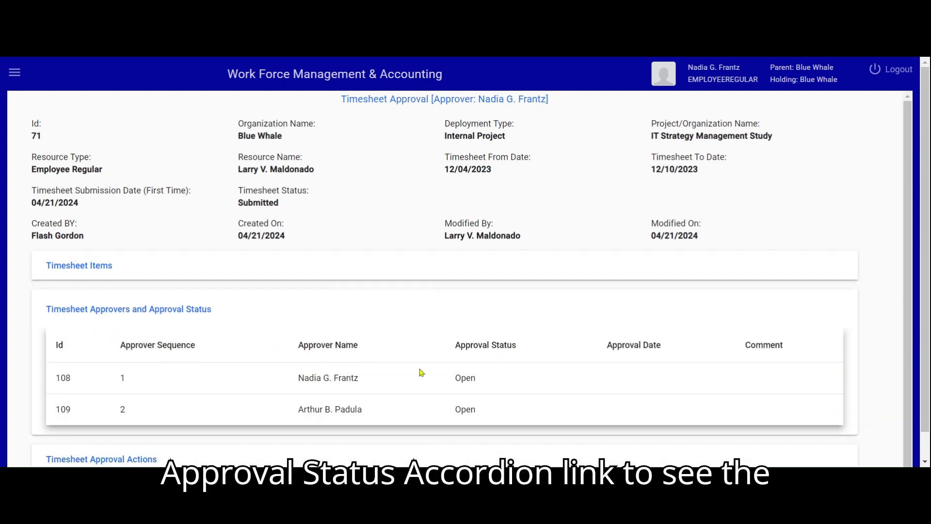
scroll(419, 374, "down", 1)
scroll(426, 369, "down", 1)
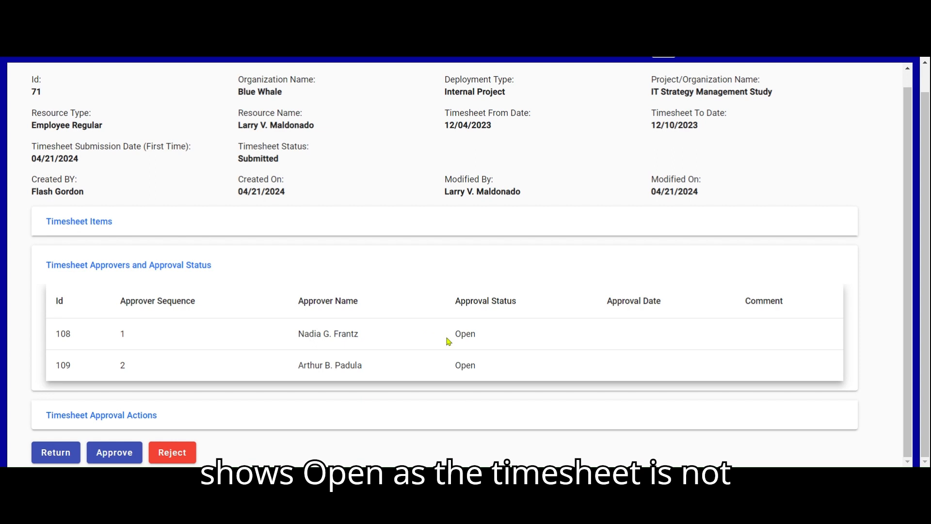
left_click_drag(455, 334, 478, 332)
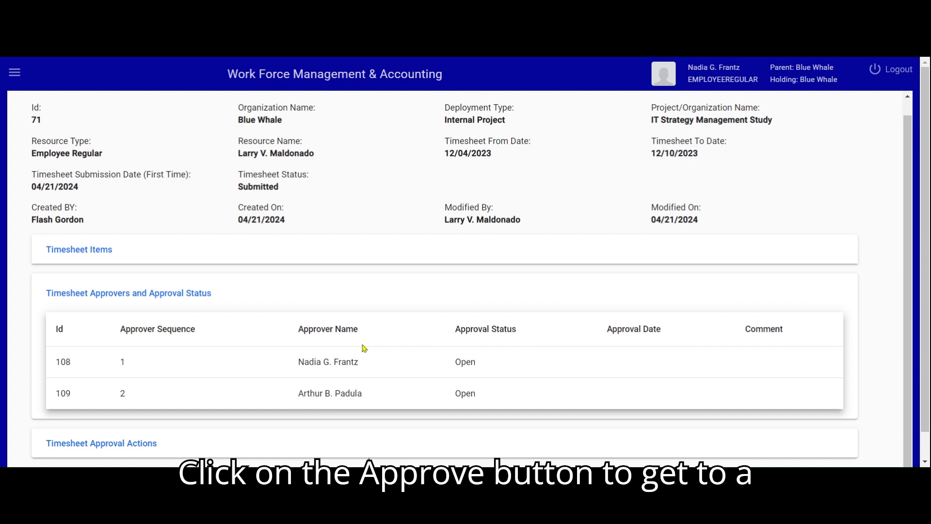
scroll(367, 351, "down", 1)
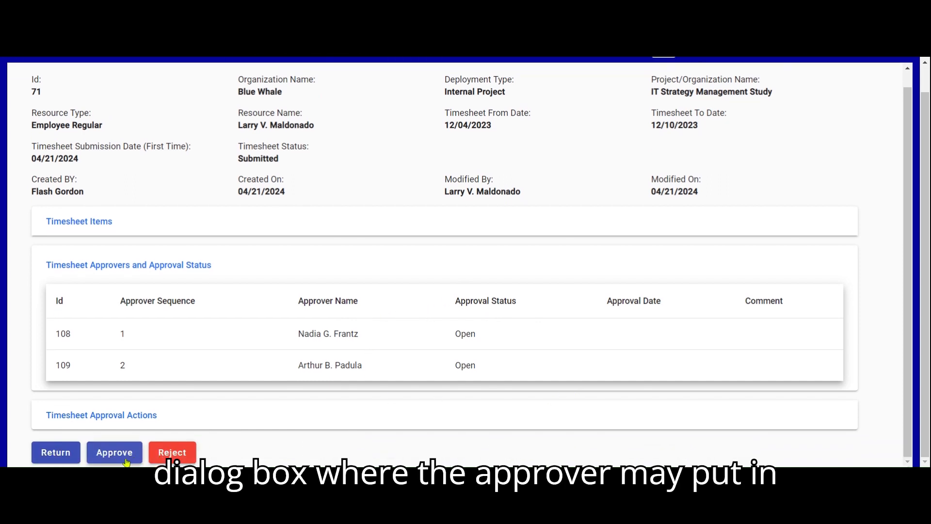
- Approve timesheet 71 as the first approver with the comment 'Yes approved'
left_click(122, 459)
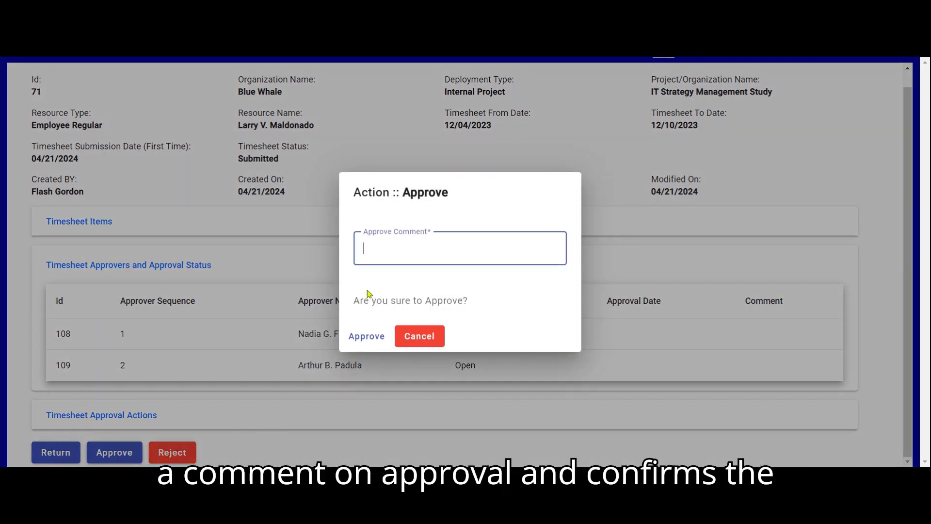
type("Yes a")
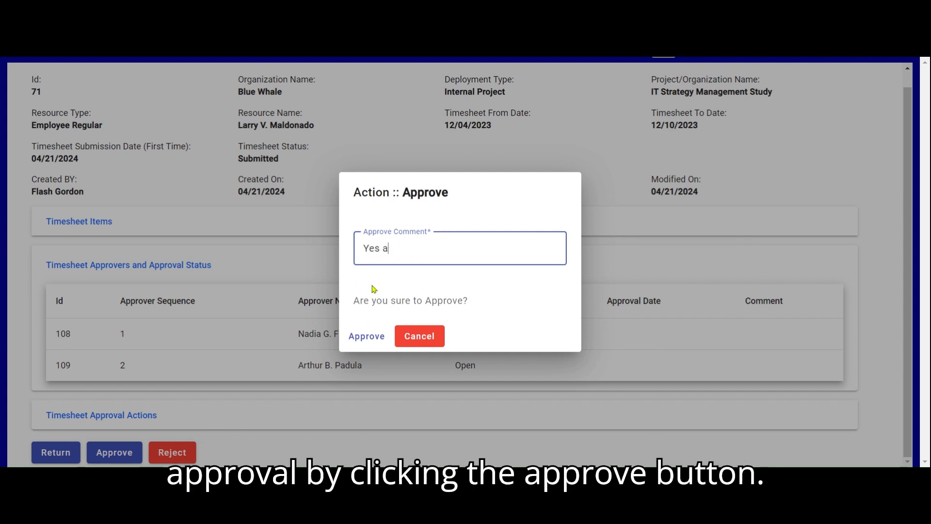
type("pproved")
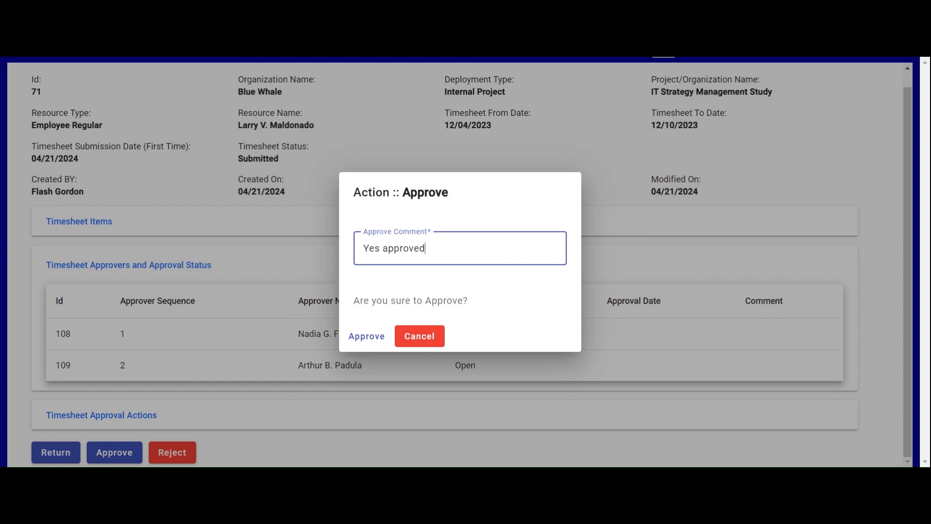
left_click(369, 340)
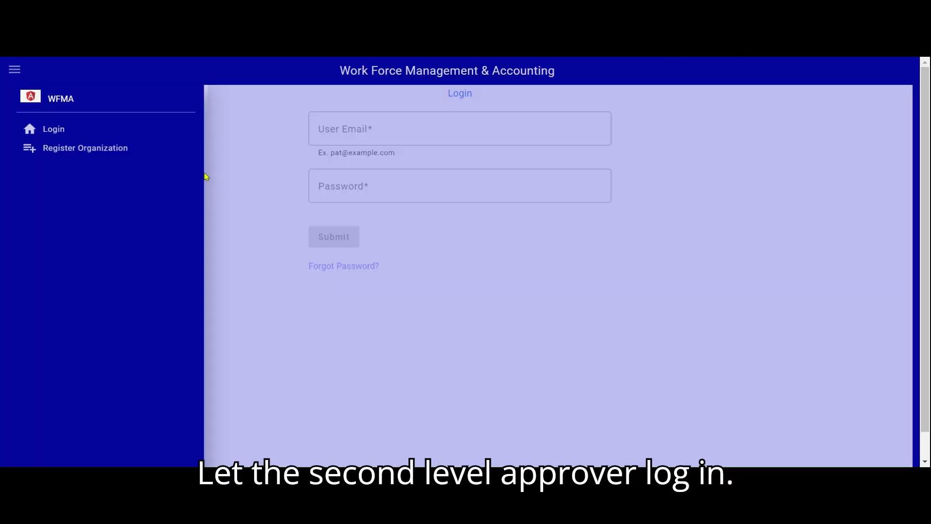
- Sign in with the second approver's e-mail and password and open their Timesheets Approval list
left_click(360, 128)
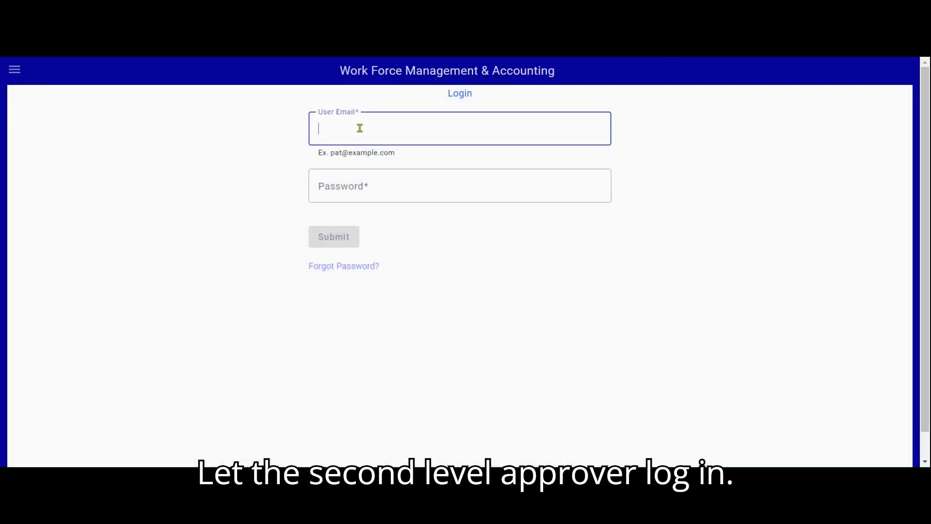
left_click(379, 185)
type("password")
left_click(347, 239)
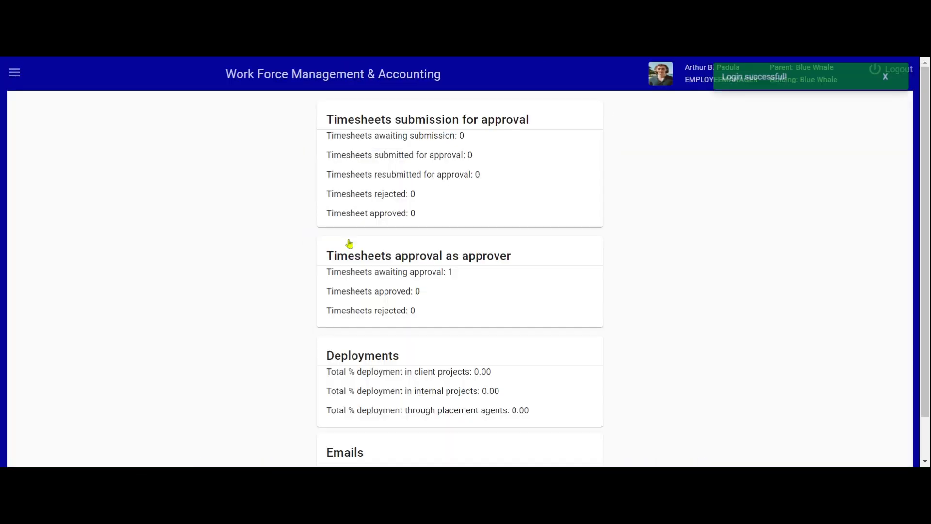
left_click(20, 77)
left_click(75, 191)
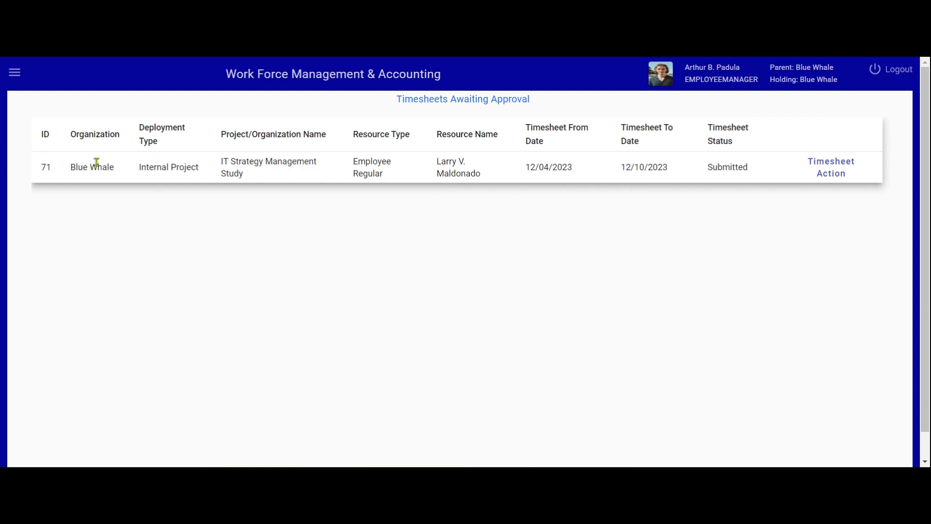
- Open timesheet 71 and expand its approvers and approval status section
left_click(828, 167)
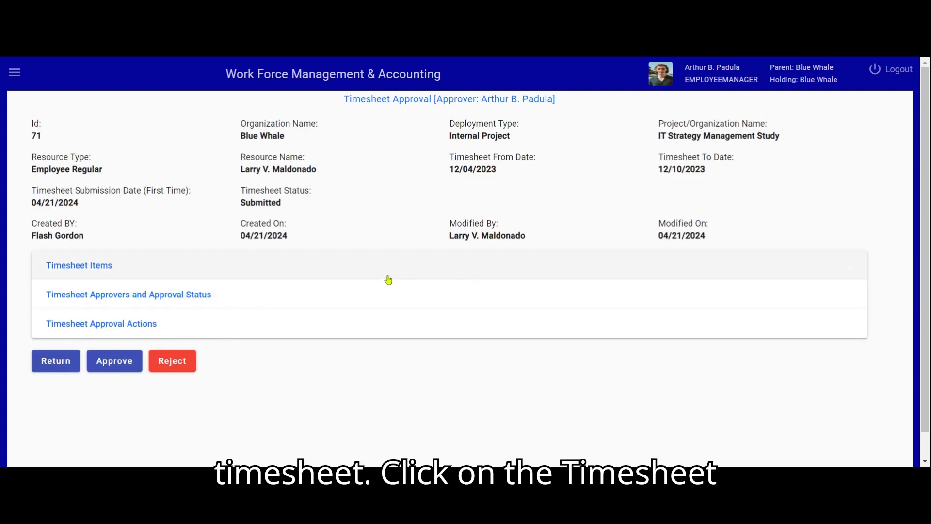
left_click(189, 298)
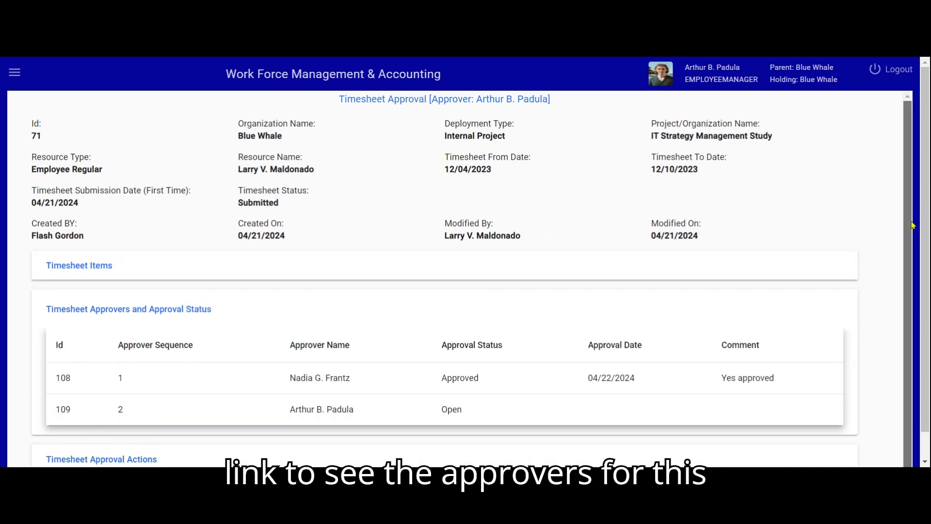
scroll(929, 321, "down", 1)
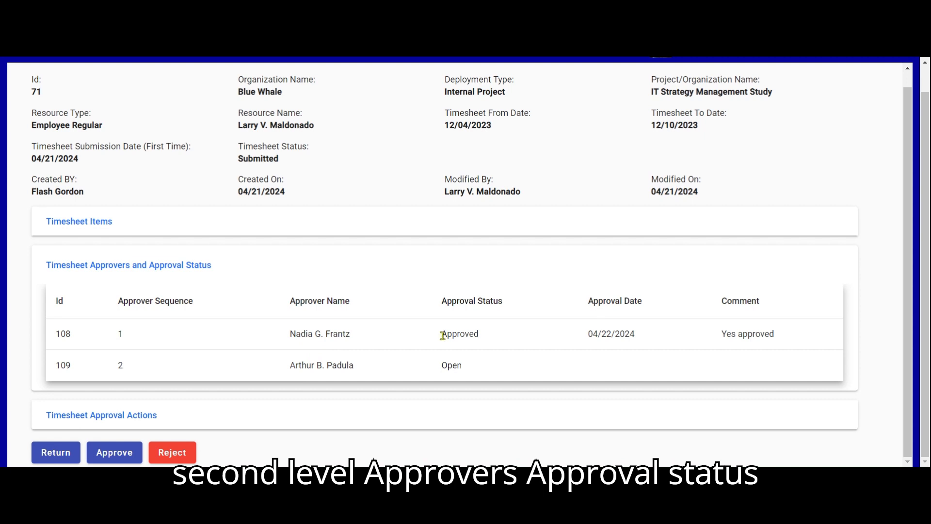
- Check that level 1 shows Approved, level 2 Open, and the timesheet still Submitted
left_click_drag(443, 335, 479, 334)
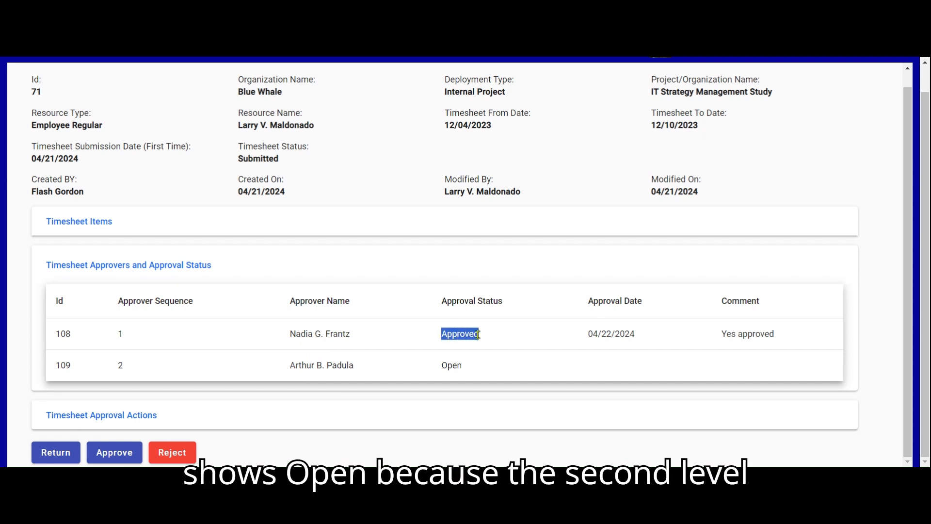
left_click(345, 363)
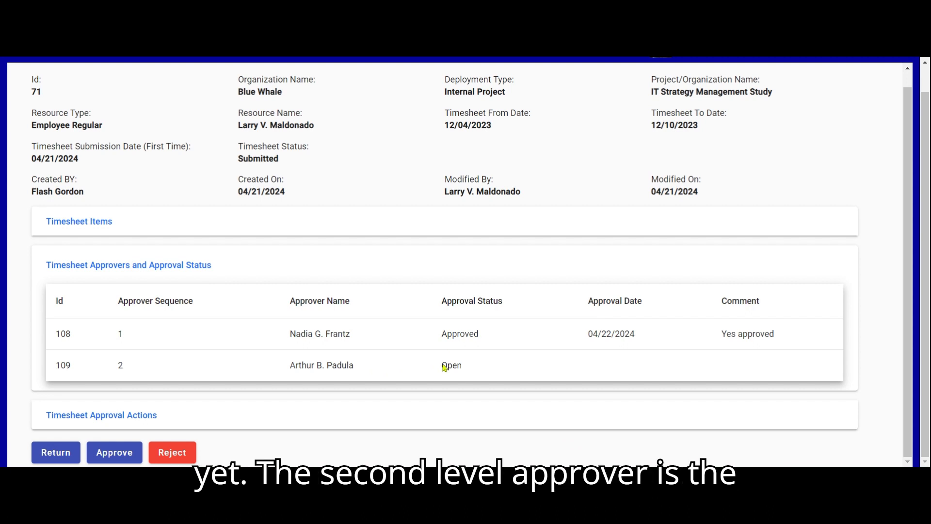
left_click_drag(442, 366, 468, 369)
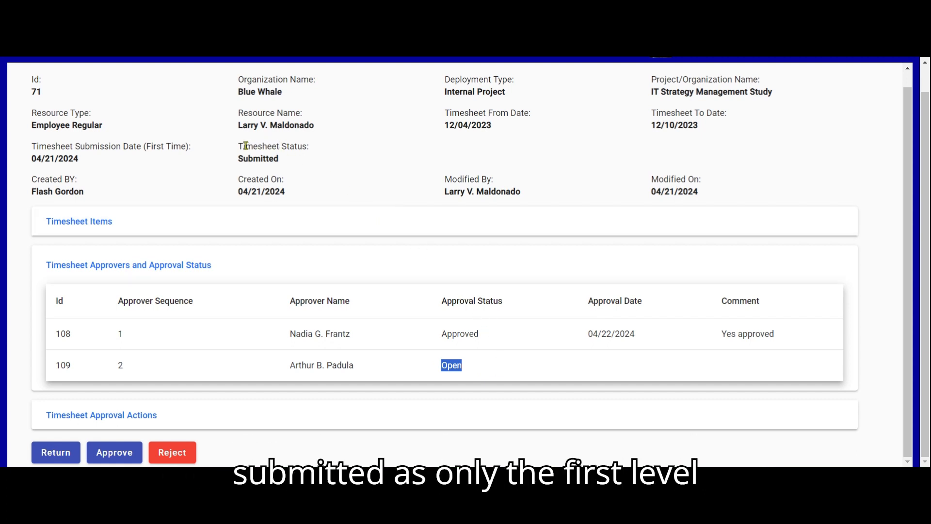
left_click_drag(240, 160, 279, 160)
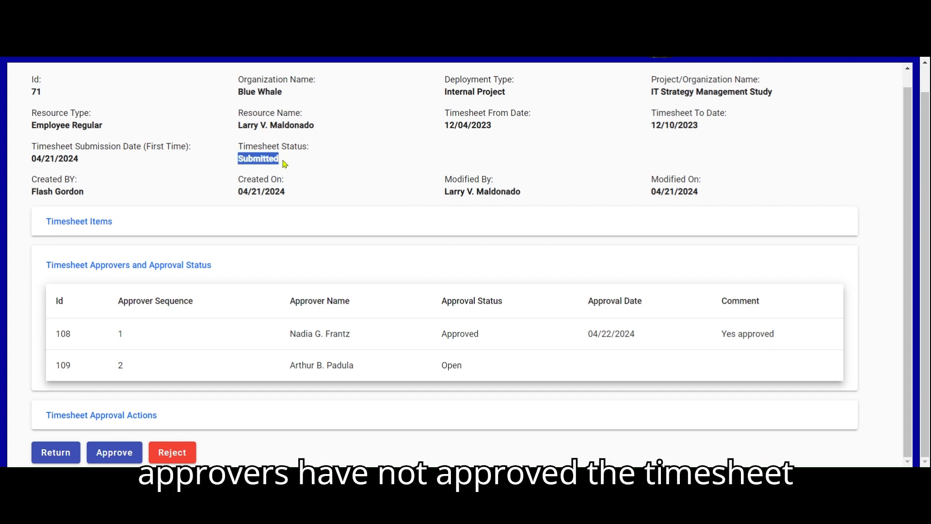
left_click(284, 164)
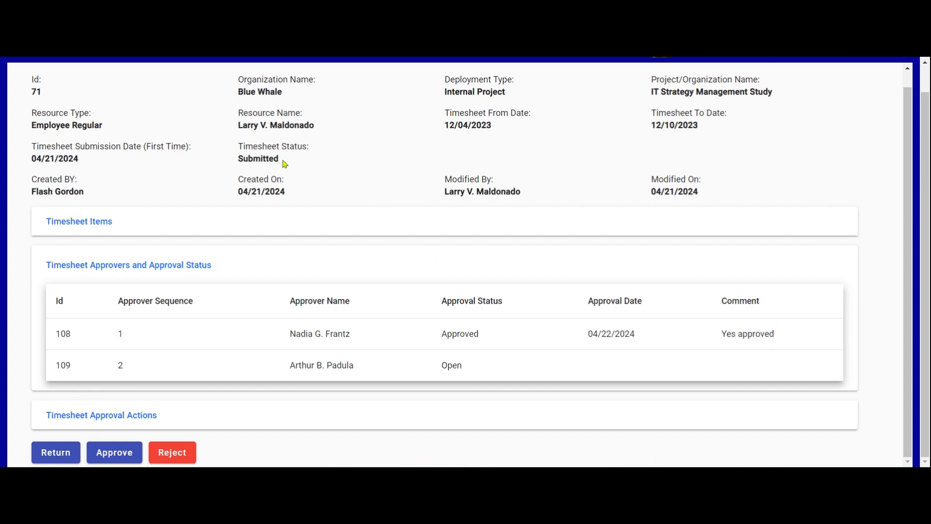
scroll(537, 386, "up", 1)
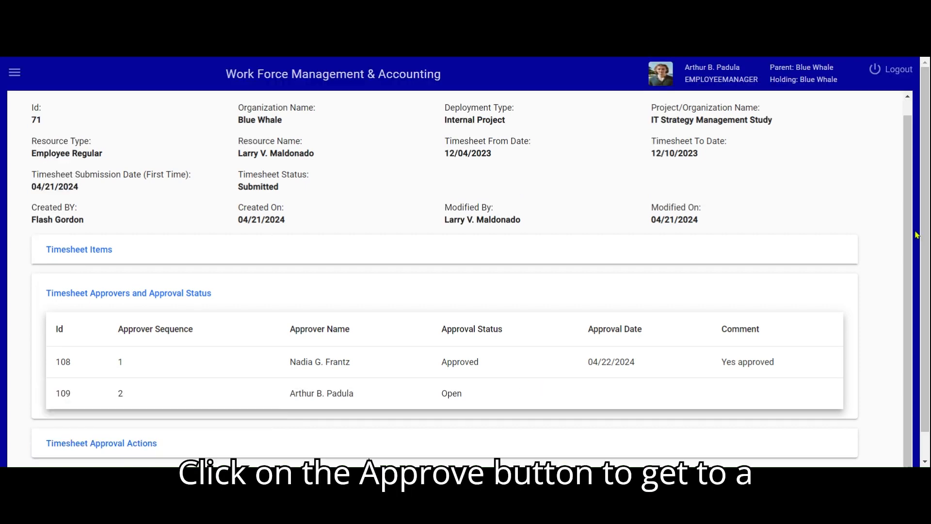
scroll(928, 233, "down", 1)
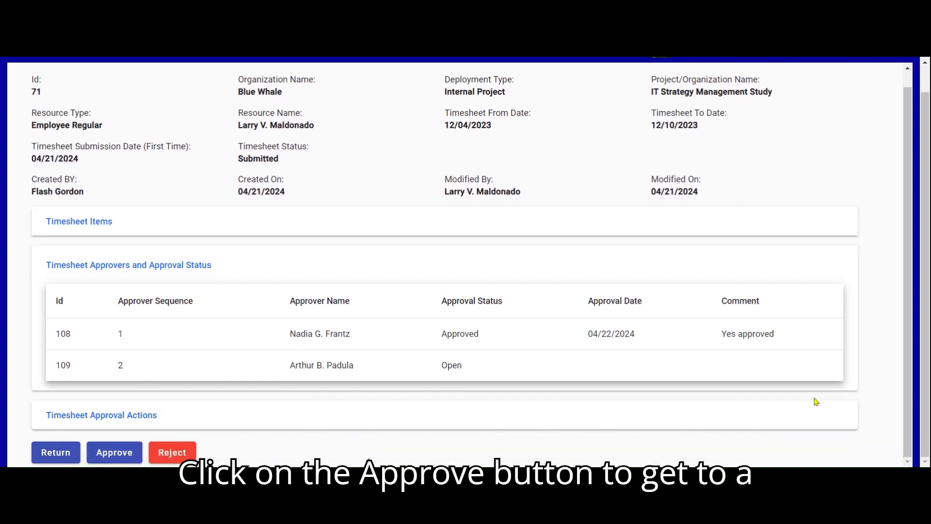
- Approve timesheet 71 as the second approver with the comment 'Ofcourse approved'
left_click(127, 452)
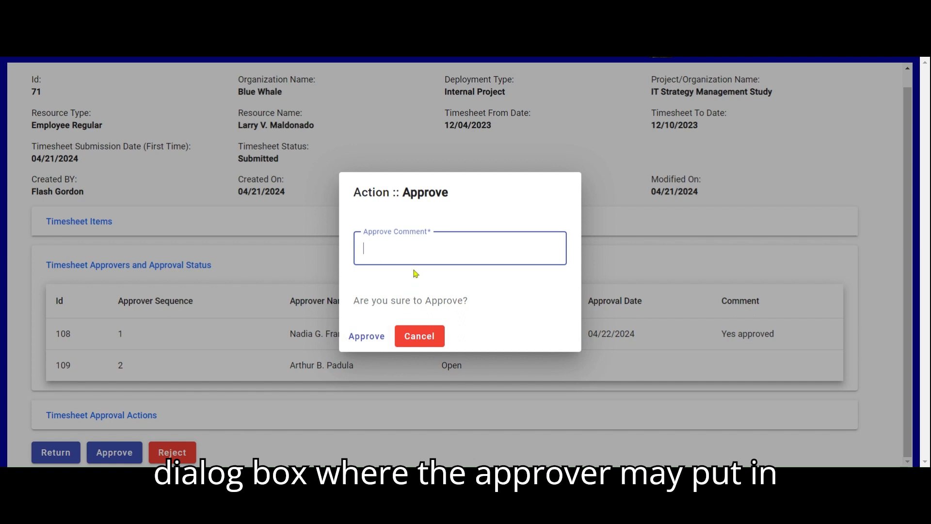
type("Ofcourse")
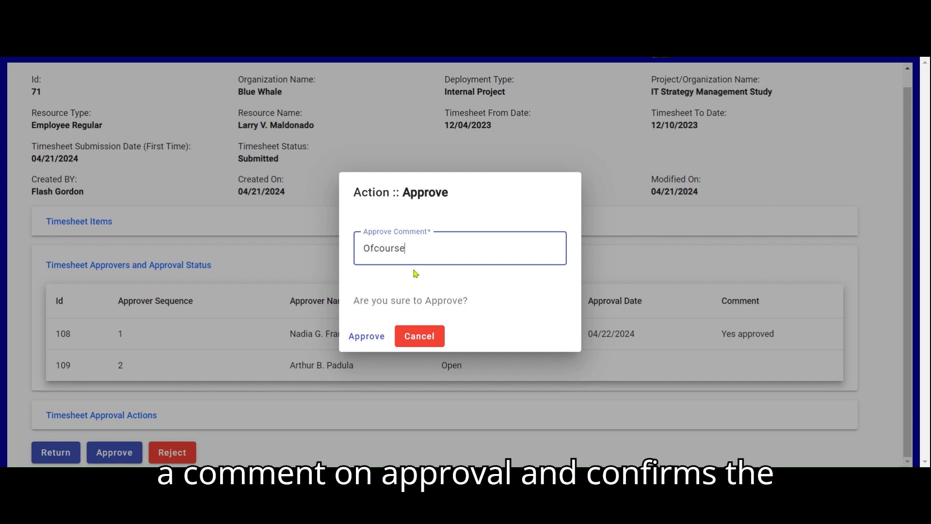
type(" approved")
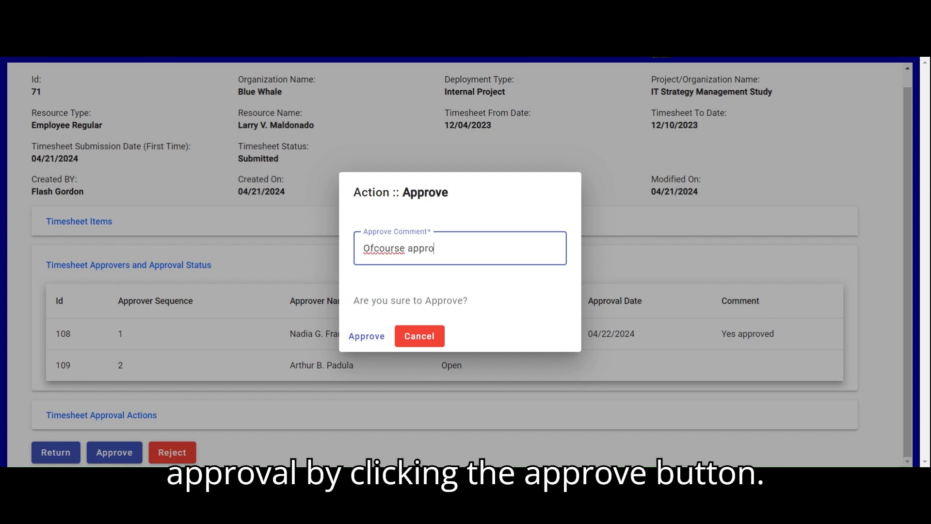
left_click(365, 337)
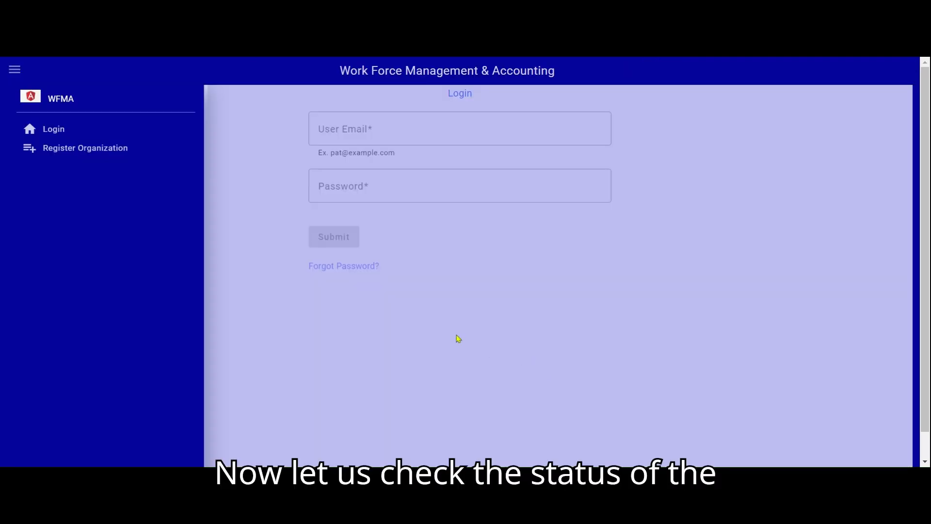
- Sign in to WFMA with the employee's email and password
left_click(271, 213)
left_click(381, 132)
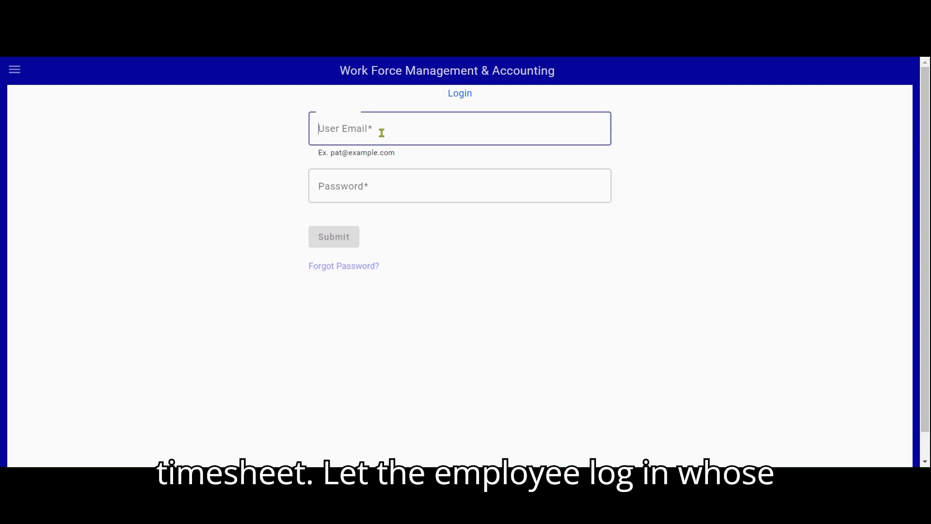
left_click(402, 187)
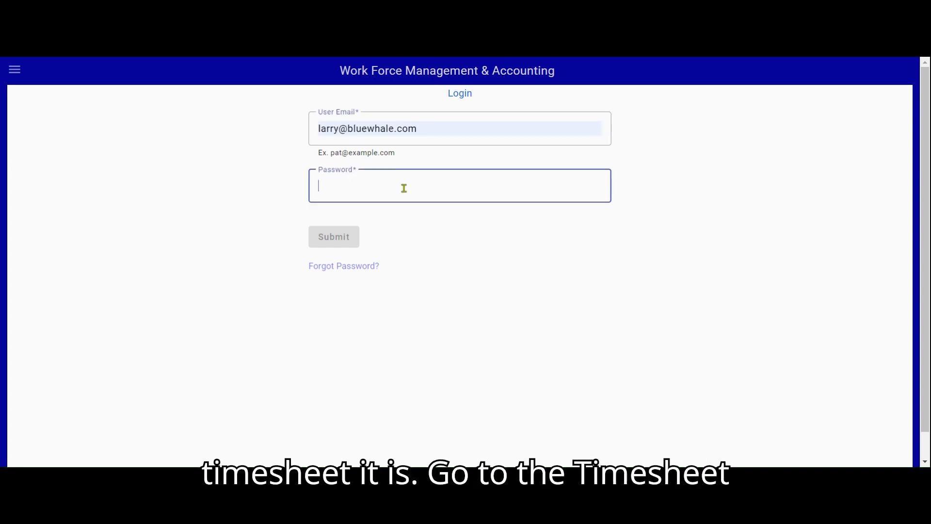
type("********")
left_click(333, 236)
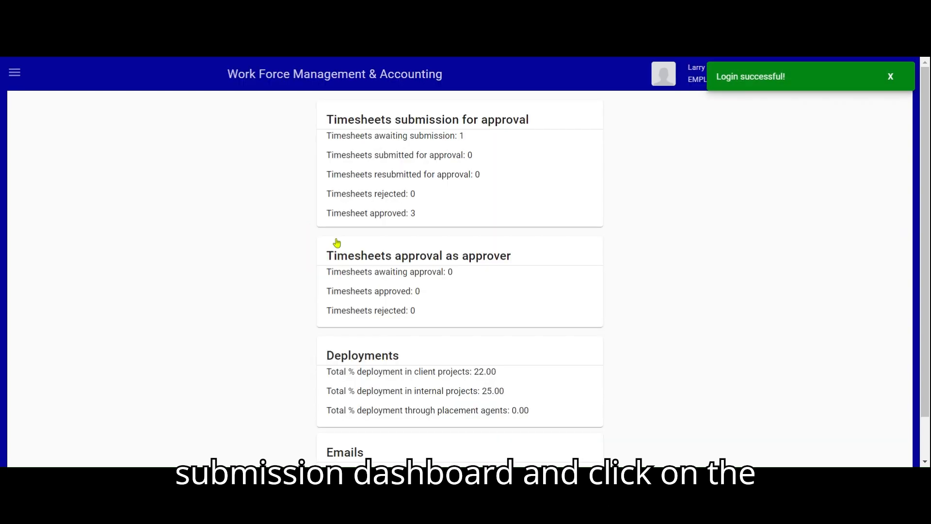
- Go to the Timesheet Submission page, which lists open timesheet 64
left_click(15, 73)
left_click(75, 179)
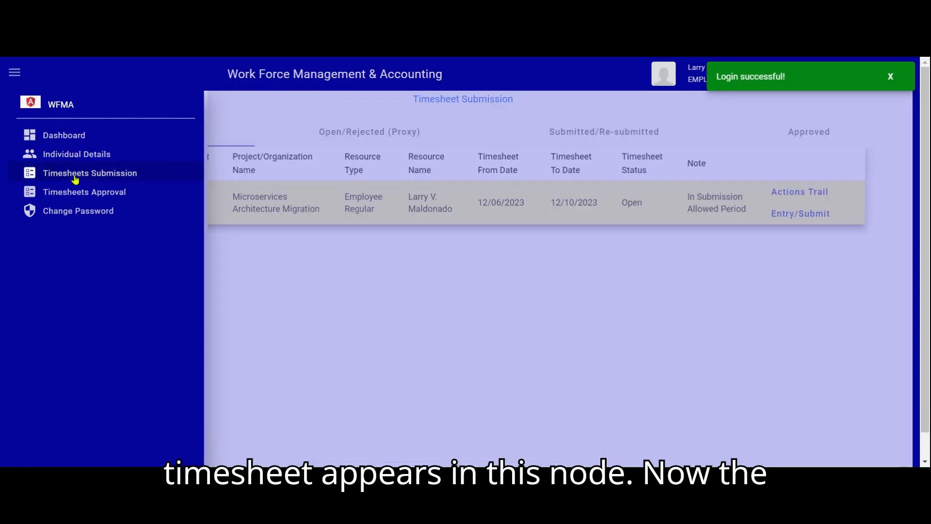
left_click(291, 284)
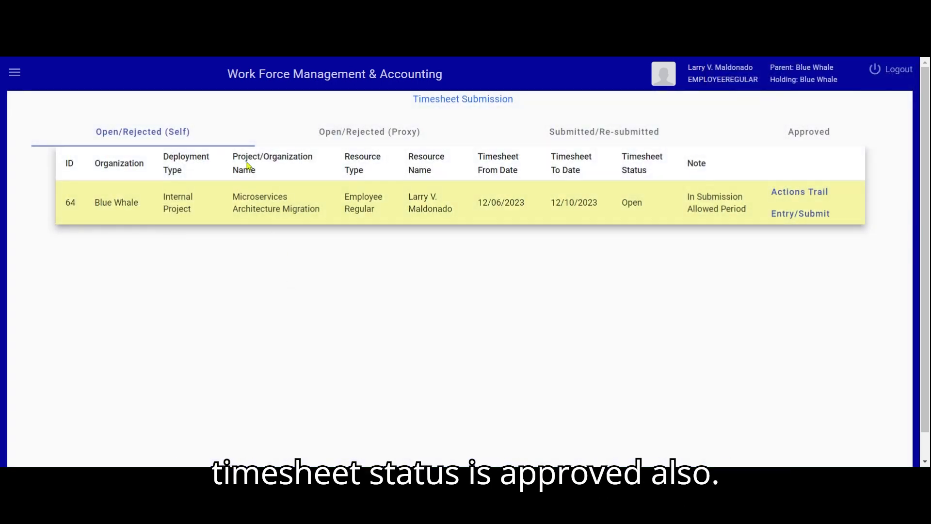
- Show the Approved tab and point out timesheet 71's Approved status beside timesheets 37 and 46
left_click(810, 135)
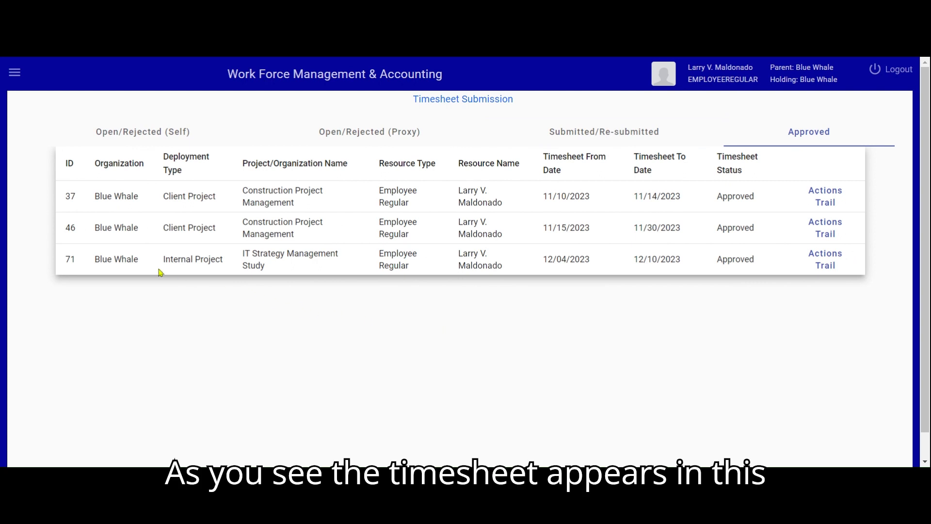
left_click_drag(71, 259, 698, 264)
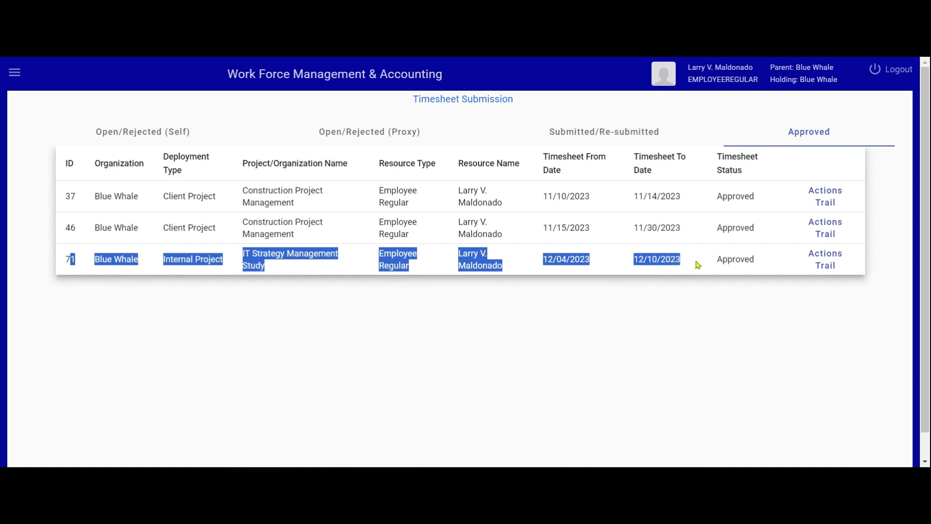
left_click(698, 264)
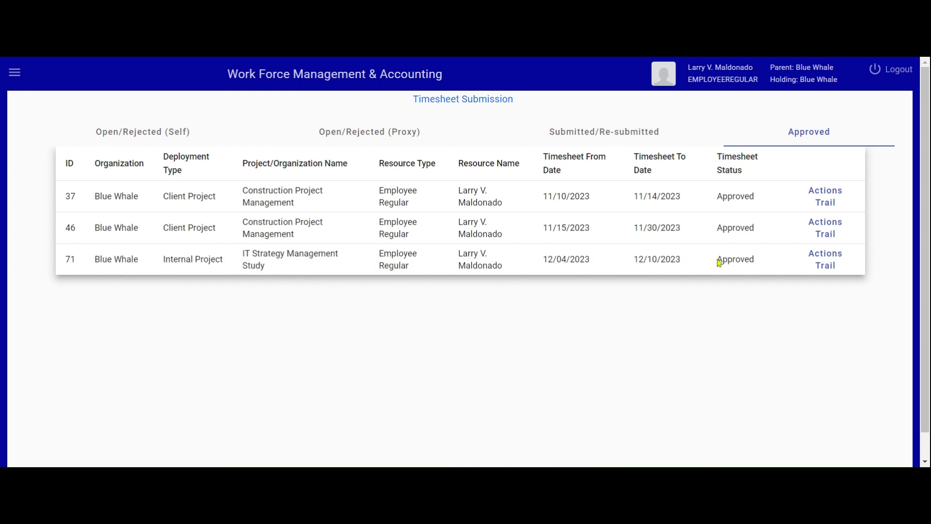
left_click_drag(718, 260, 758, 266)
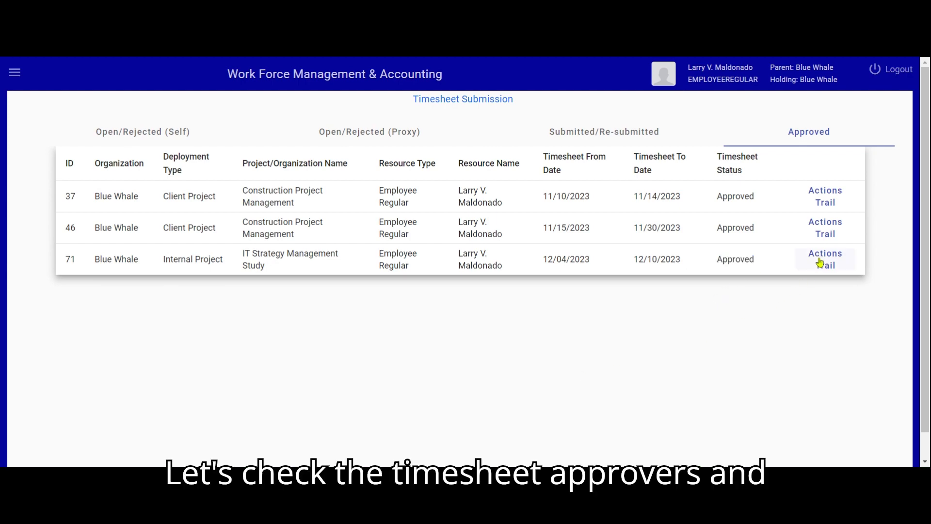
- Open timesheet 71's Actions Trail and confirm both approvers show Approved on 04/22/2024
left_click(823, 260)
left_click(179, 345)
scroll(421, 401, "down", 3)
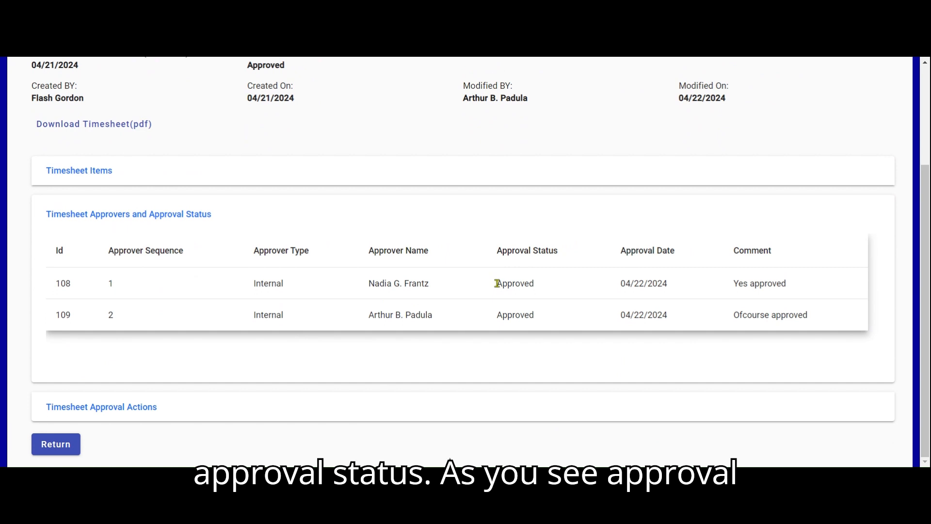
left_click_drag(497, 283, 533, 284)
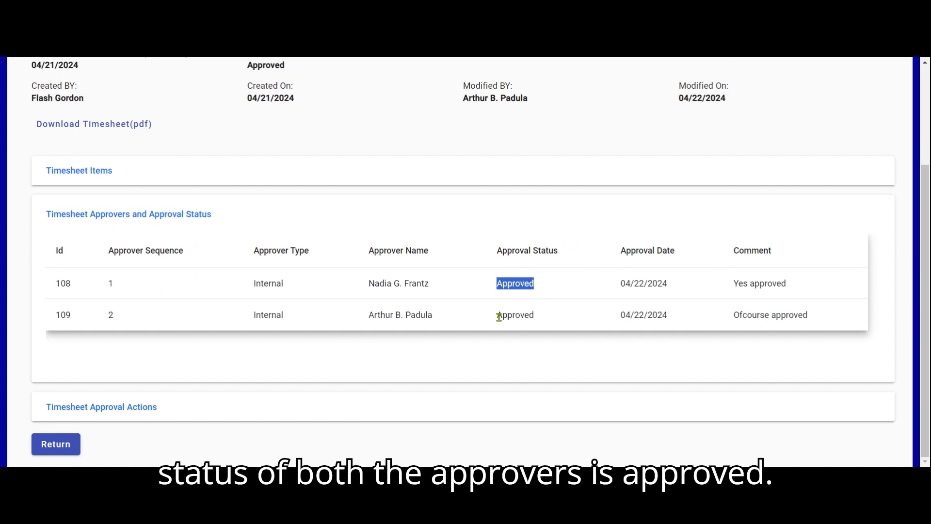
left_click_drag(499, 315, 539, 314)
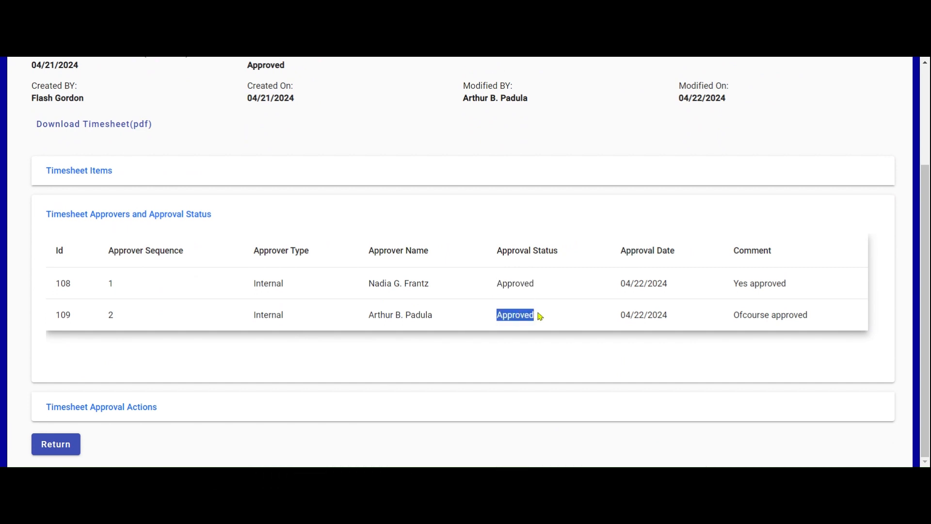
left_click(570, 320)
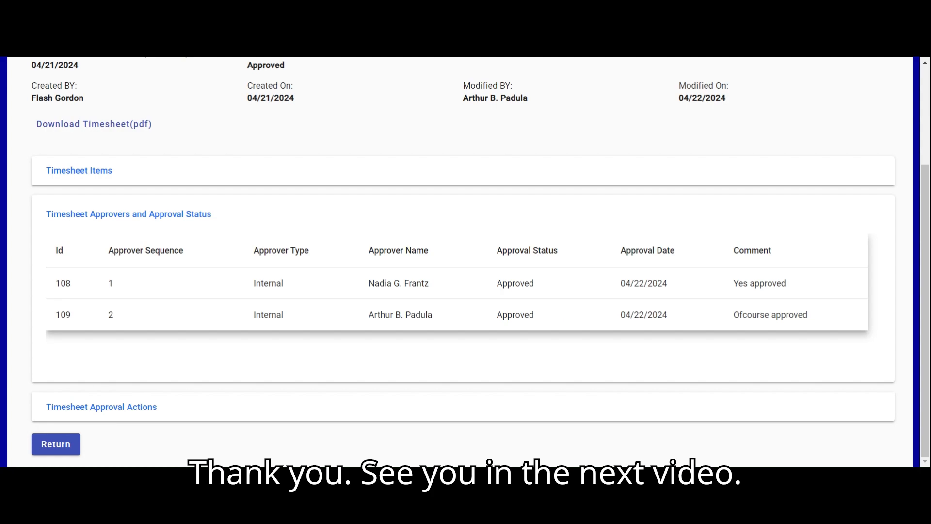